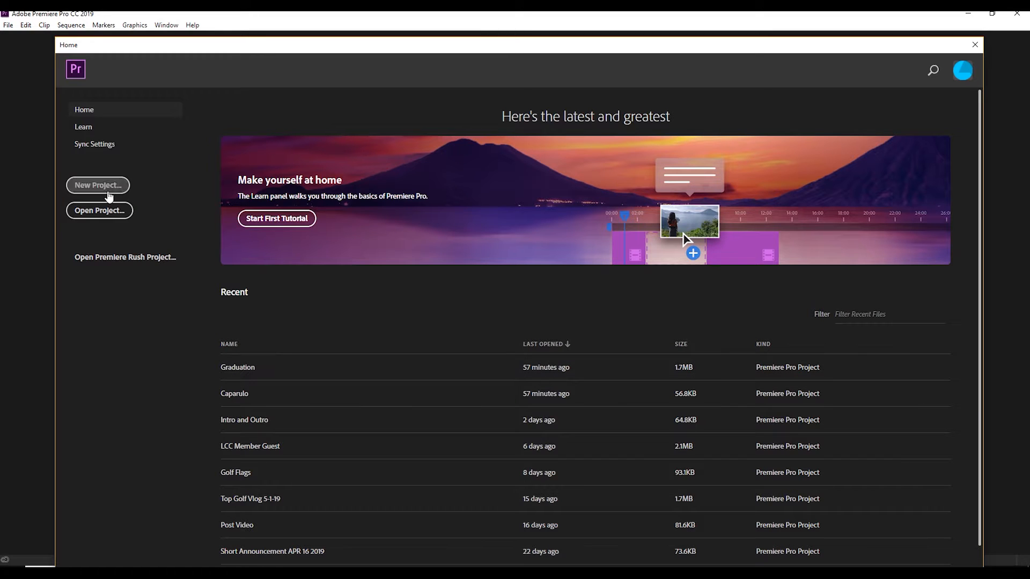
Create a new project named Video tutorial 1.
left_click(109, 193)
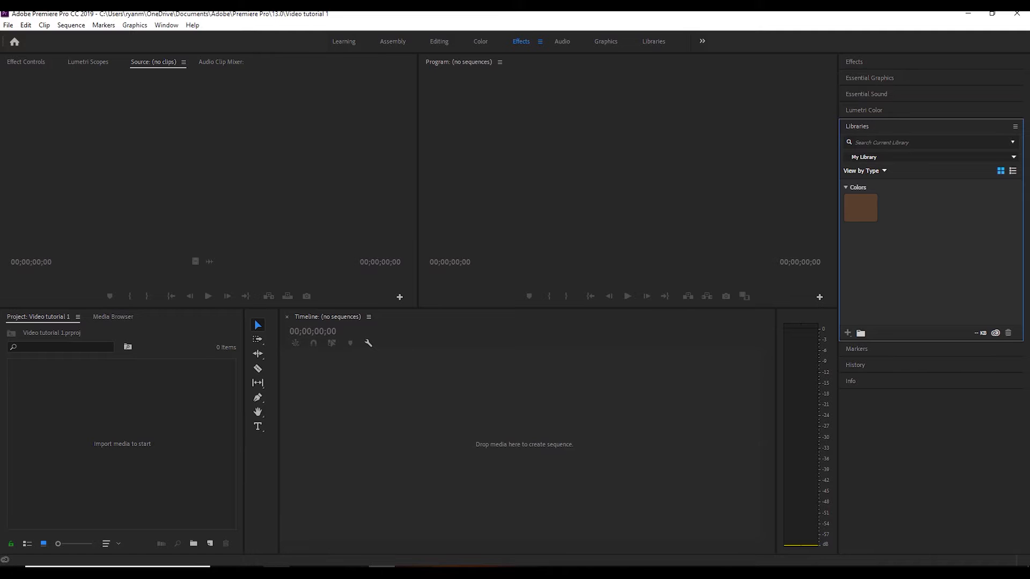
Search the removable disk's DCIM\100GOPRO folder in File Explorer for mp4 files and import clips GOPR1610 through GOPR1616 into the project.
left_click(277, 571)
scroll(316, 437, "down", 3)
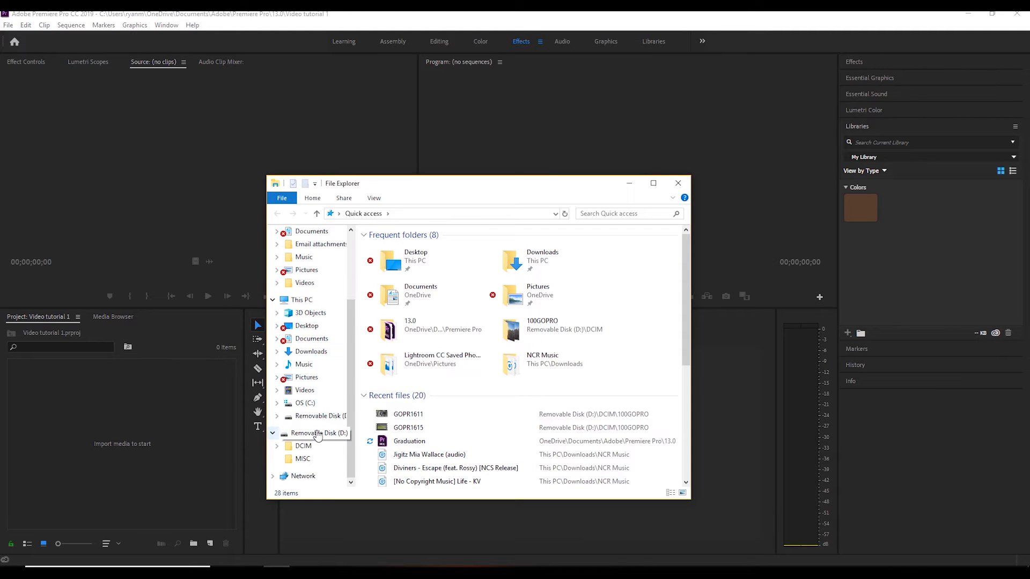
left_click(306, 451)
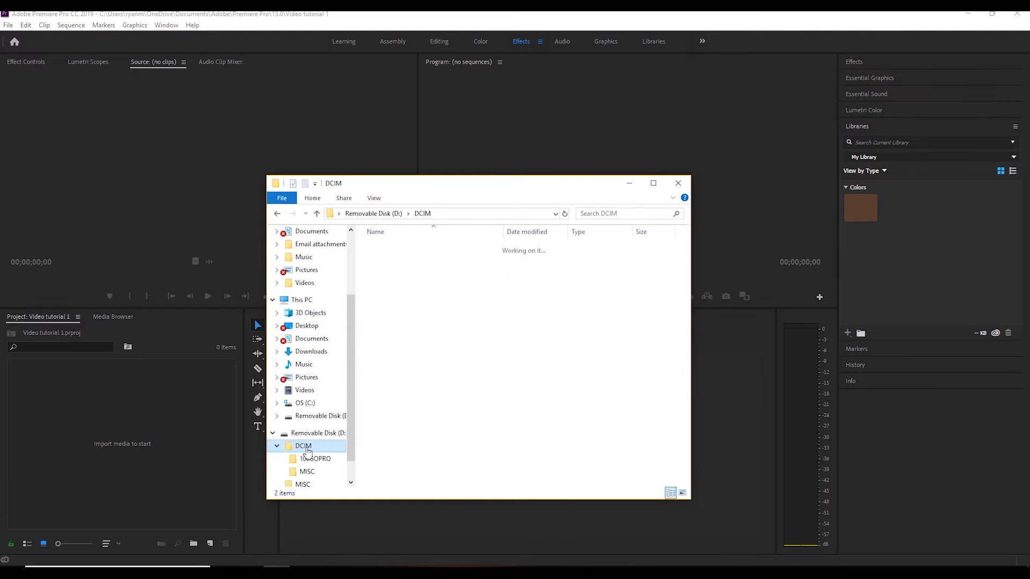
double_click(456, 246)
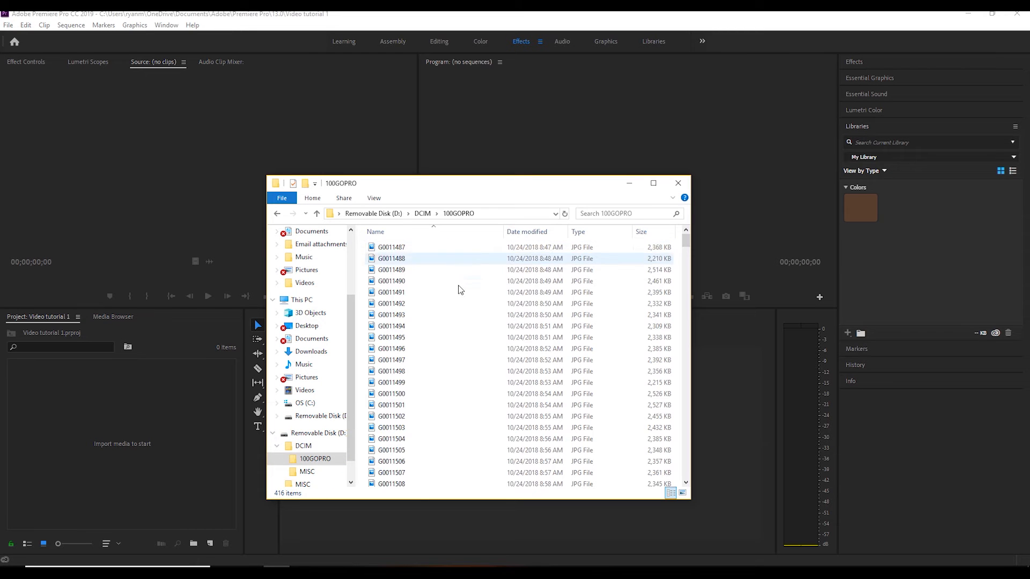
left_click(621, 213)
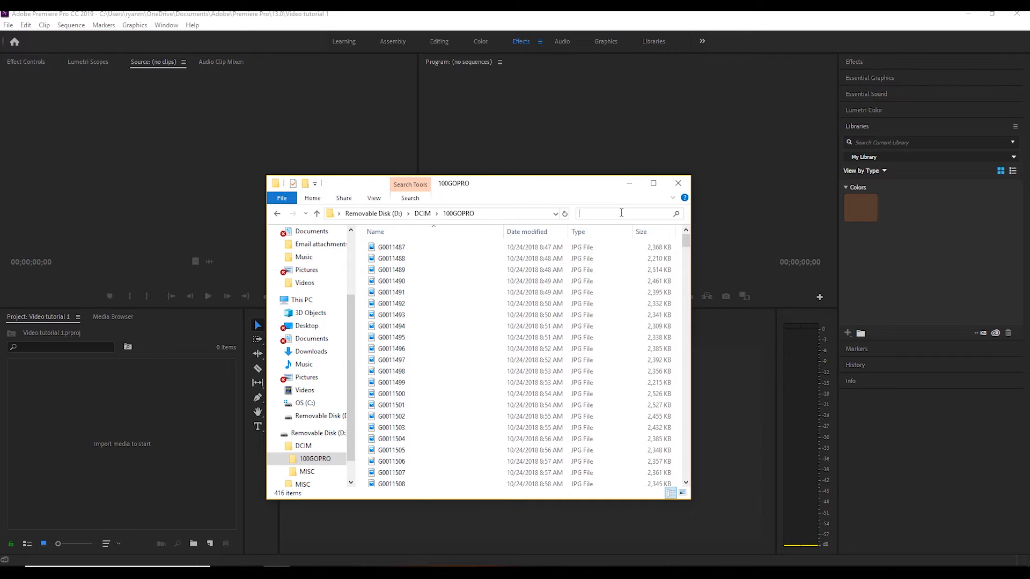
type("mp4")
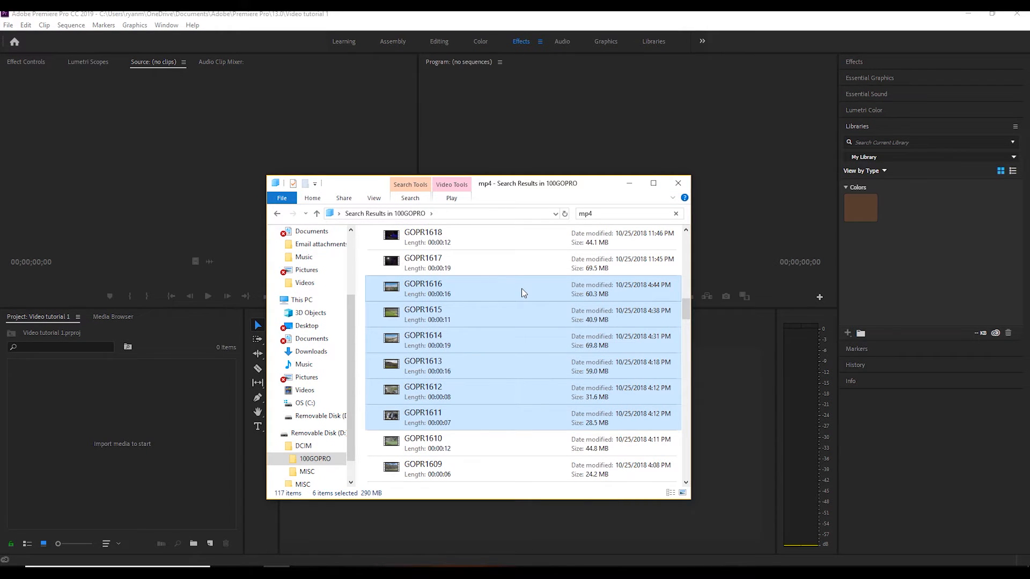
left_click_drag(523, 293, 130, 462)
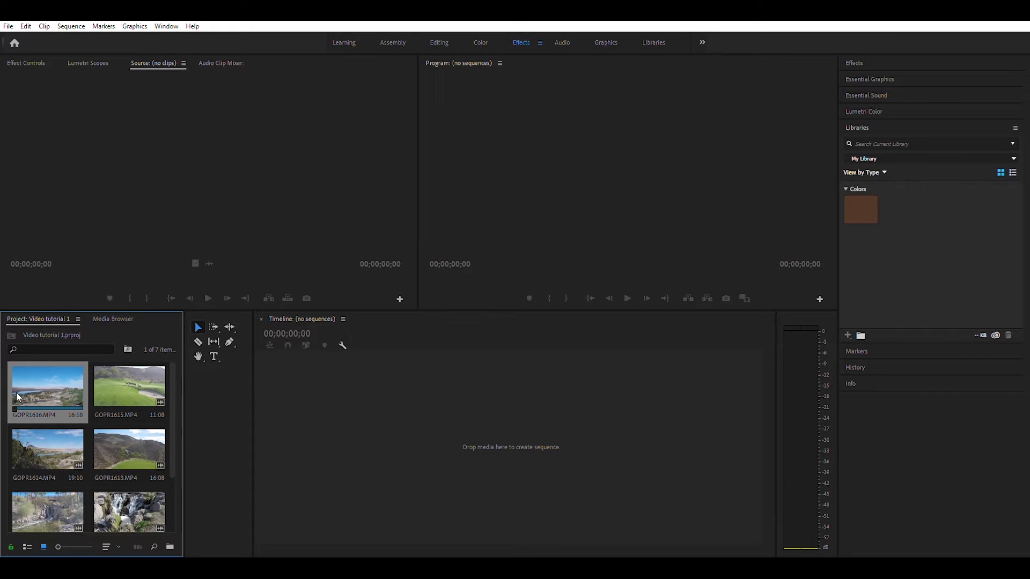
Preview GOPR1616.MP4 in the source monitor and mark its In point at 16:42:06:07.
double_click(40, 376)
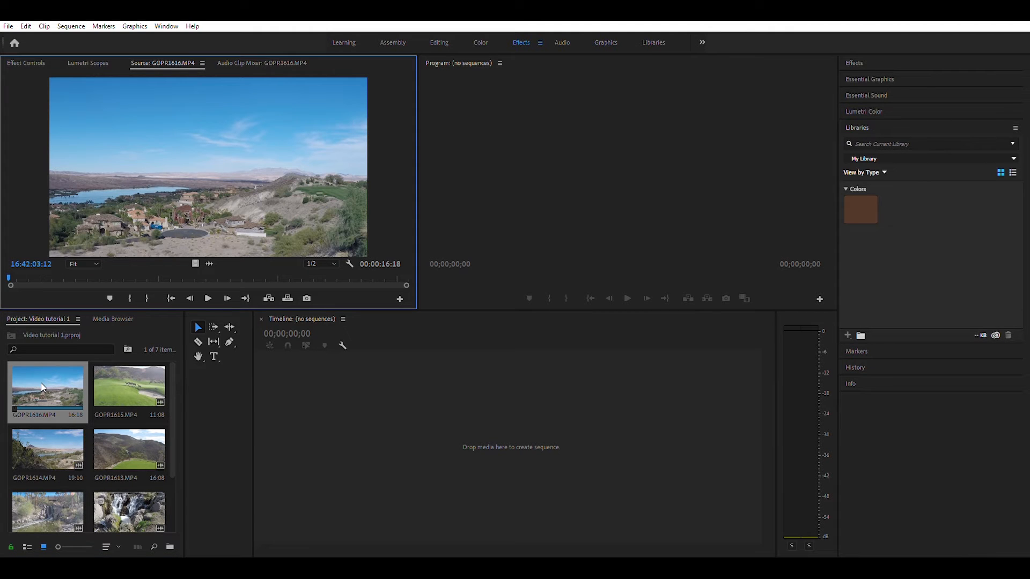
key("space")
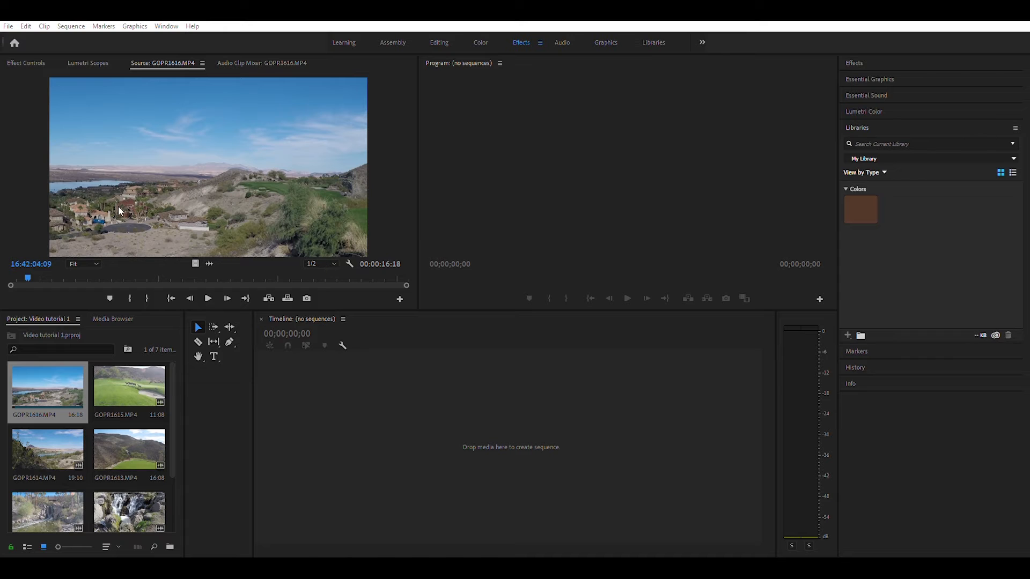
left_click(208, 297)
left_click(209, 295)
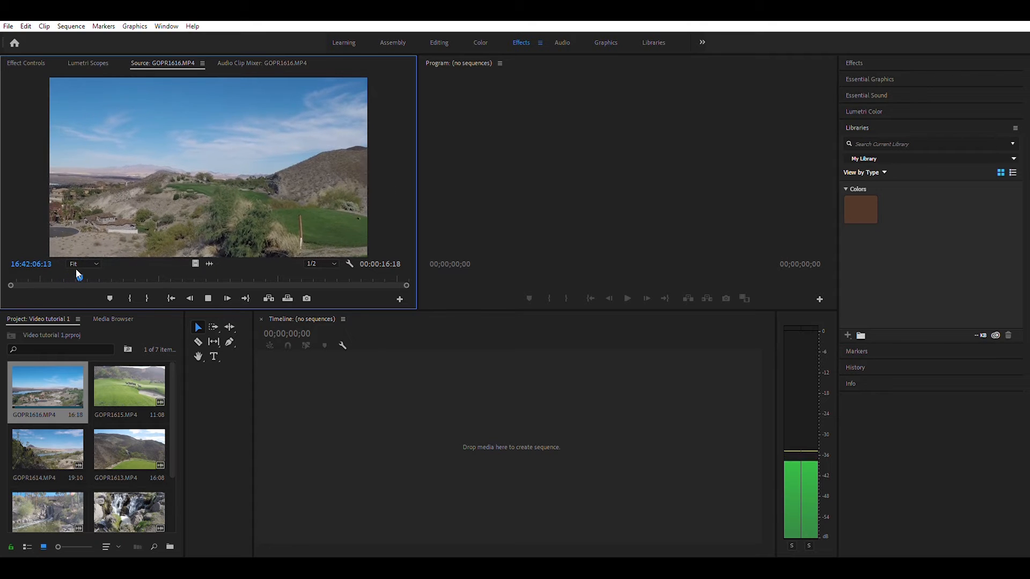
mouse_move(78, 275)
left_mouse_down()
mouse_move(306, 280)
mouse_move(406, 270)
mouse_move(74, 278)
left_mouse_up()
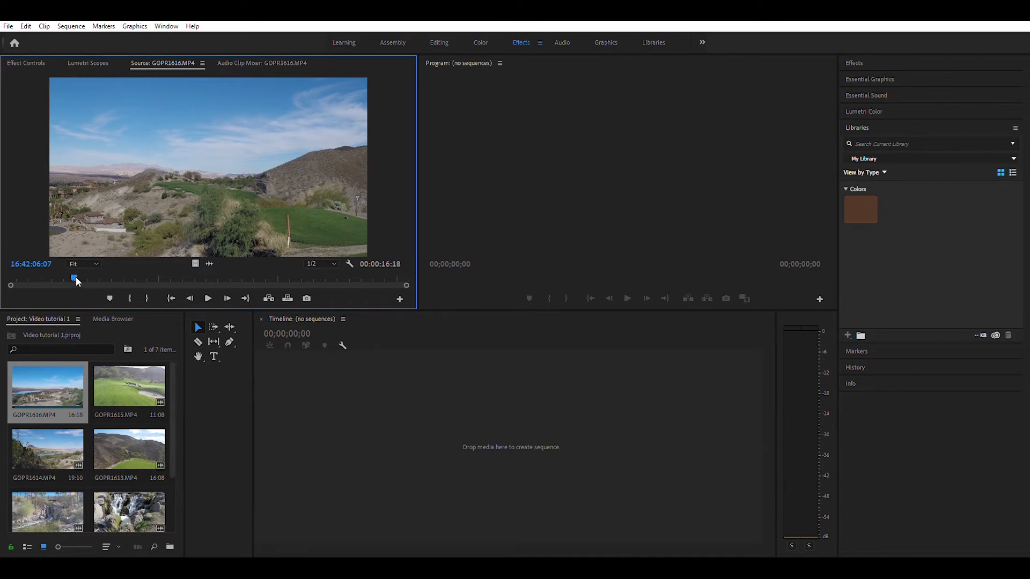
left_click(132, 288)
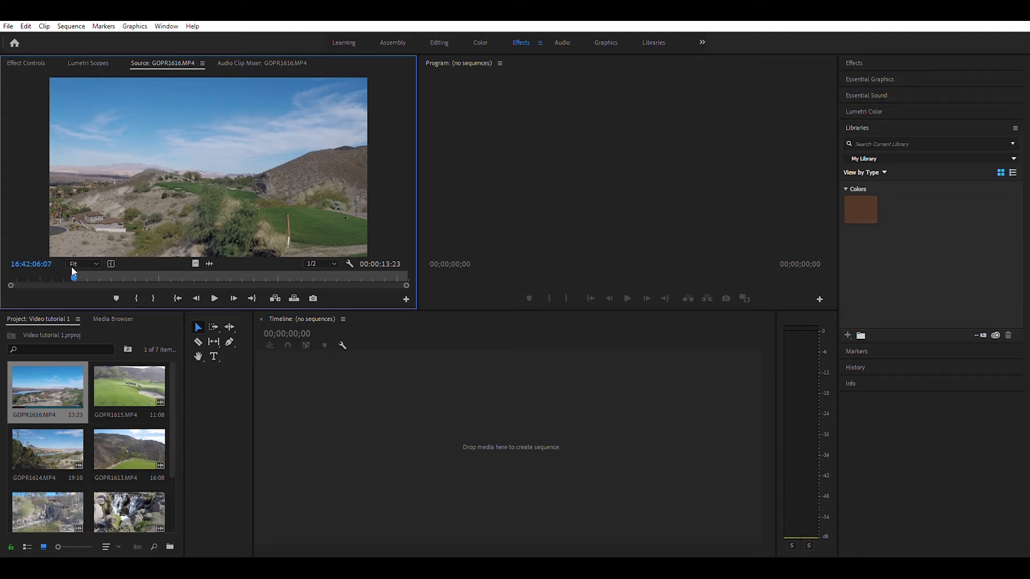
Mark the Out point of GOPR1616.MP4 at 16:42:11:15 and place the trimmed clip in the empty timeline as a new sequence.
left_click_drag(72, 267, 199, 274)
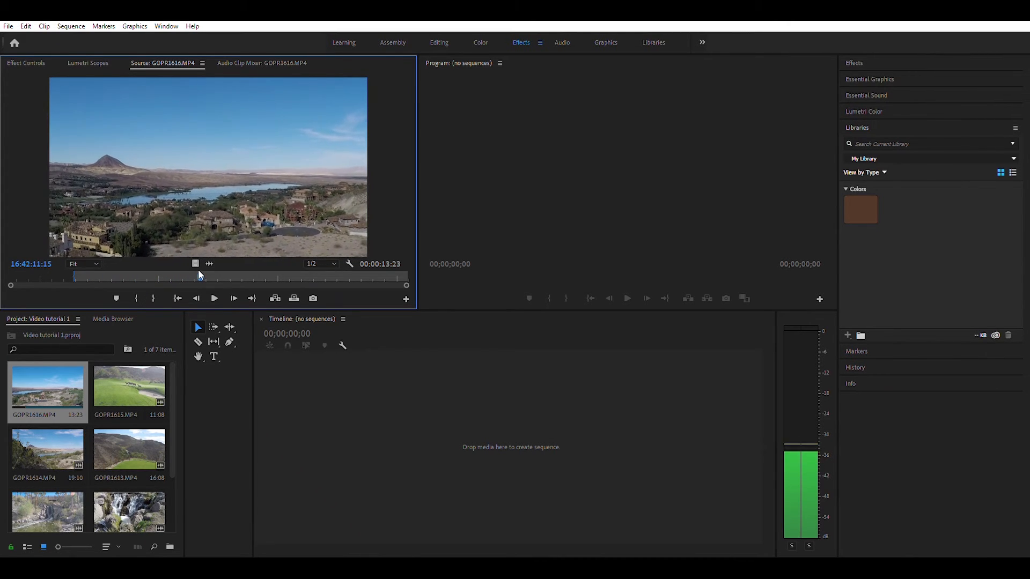
left_click(156, 287)
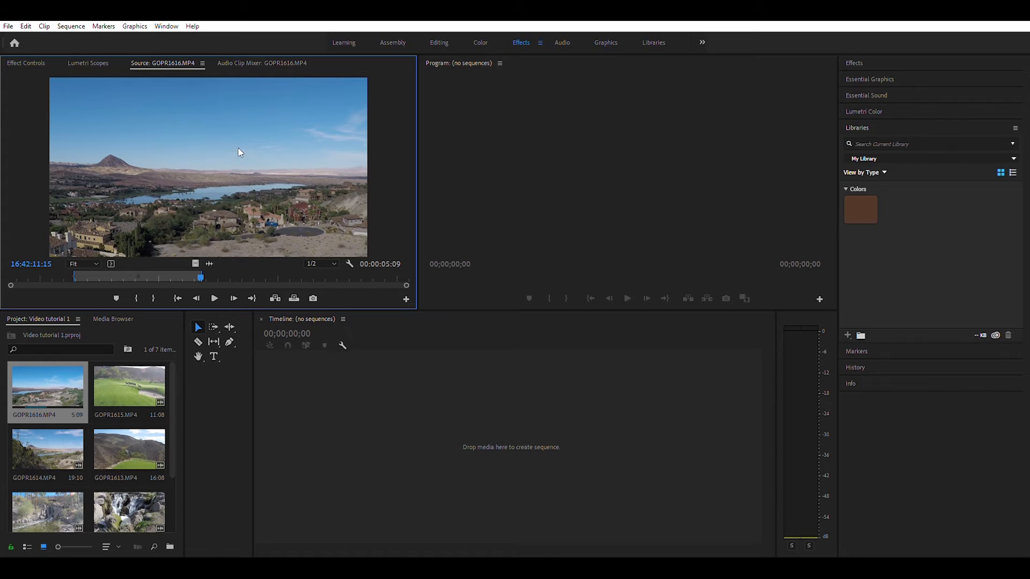
left_click_drag(213, 145, 352, 427)
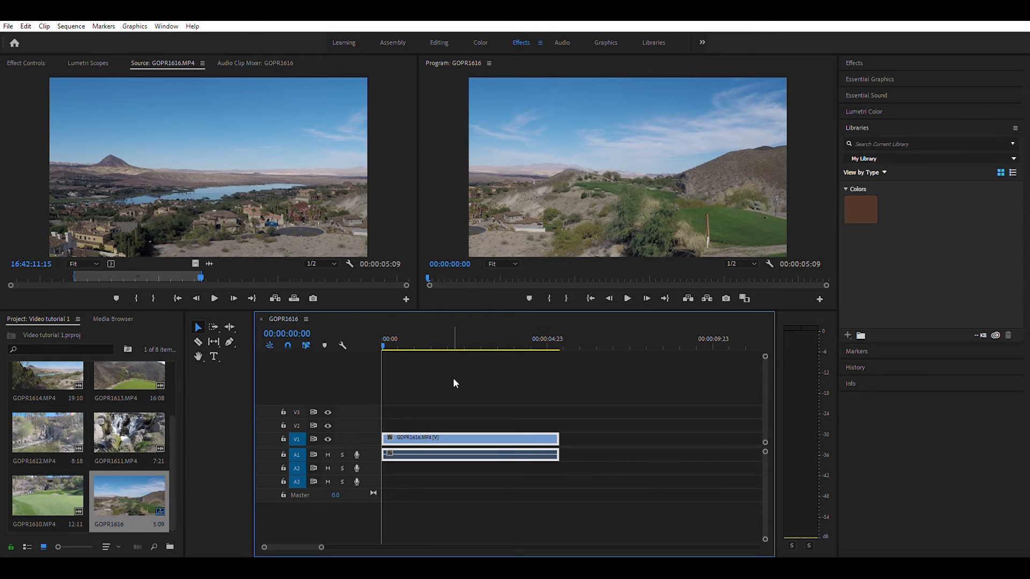
left_click(384, 339)
left_click_drag(384, 339, 546, 339)
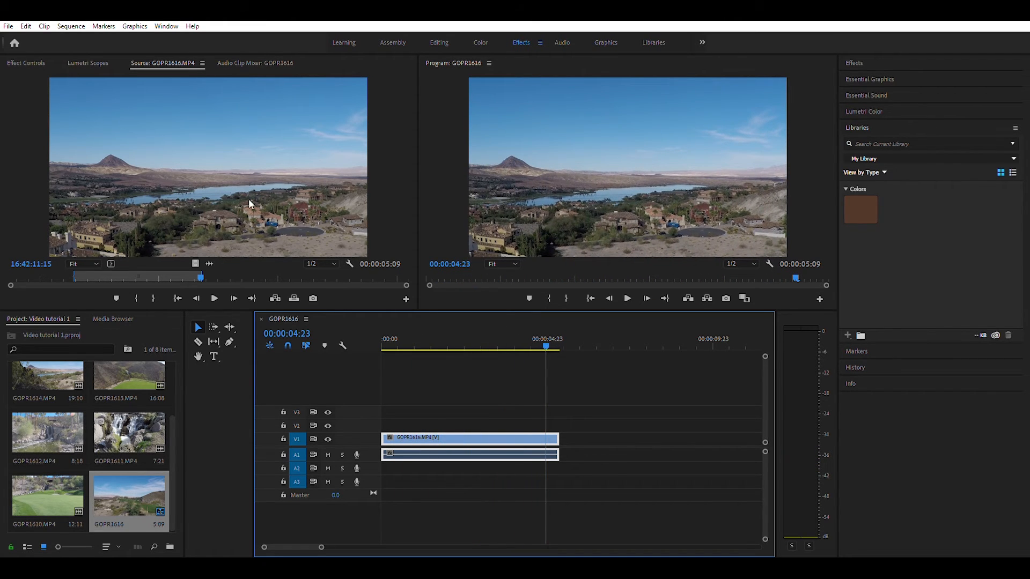
Mark GOPR1615.MP4 from 16:36:44:02 to 16:36:49:03 and append the trimmed clip directly after the first clip in the sequence.
scroll(161, 456, "up", 2)
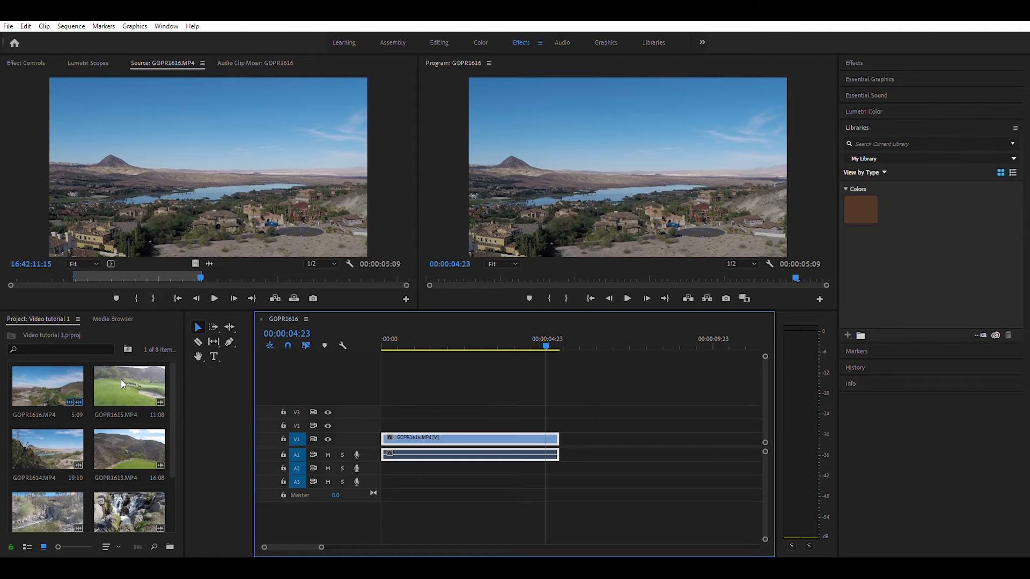
double_click(102, 376)
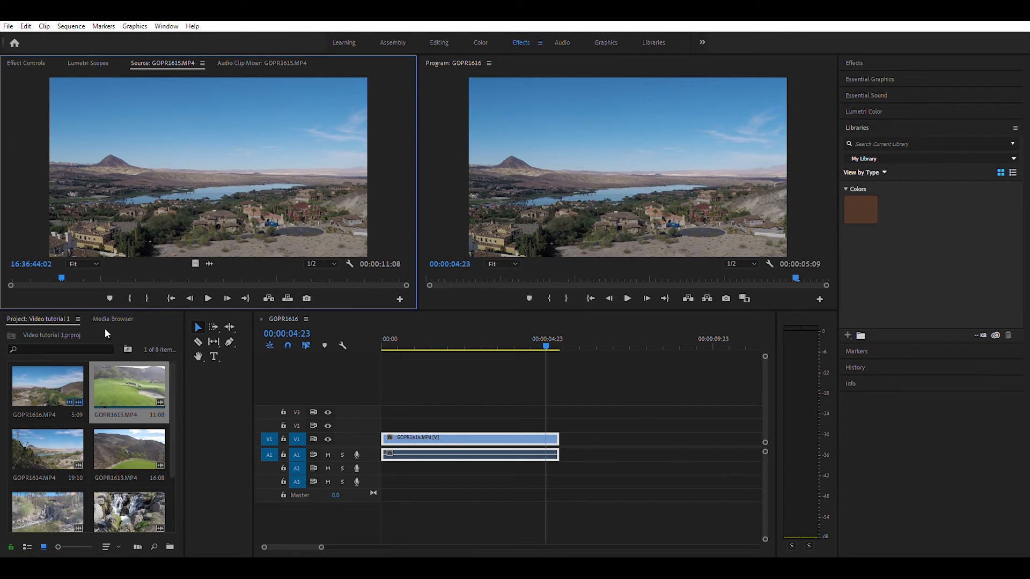
left_click(133, 291)
left_click_drag(64, 273, 239, 275)
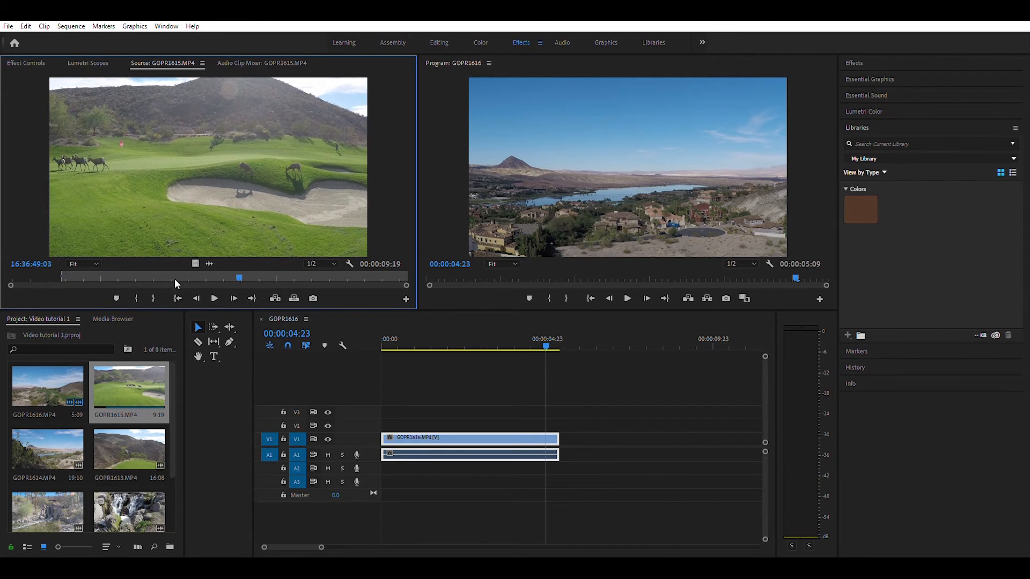
left_click(155, 289)
left_click_drag(179, 173, 565, 436)
Play the sequence into the second clip and park the playhead at 00:00:07:04.
left_click(627, 292)
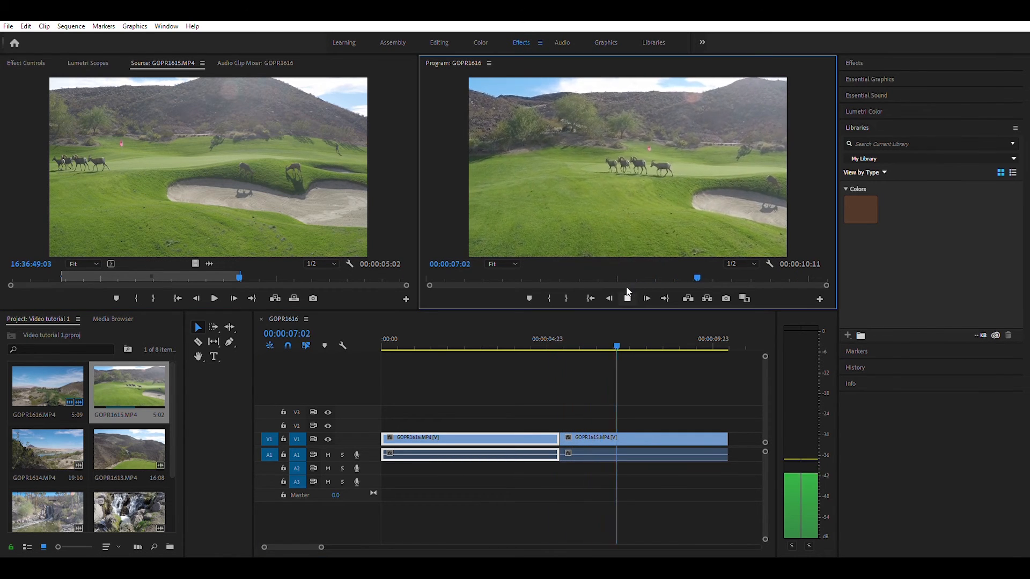
left_click(631, 174)
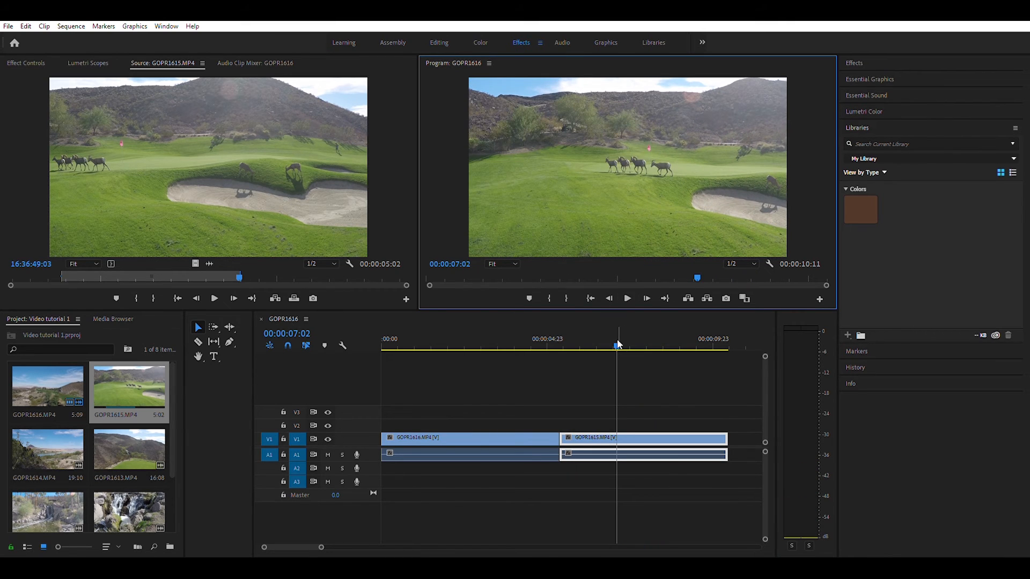
mouse_move(617, 344)
left_mouse_down()
mouse_move(696, 336)
mouse_move(621, 336)
left_mouse_up()
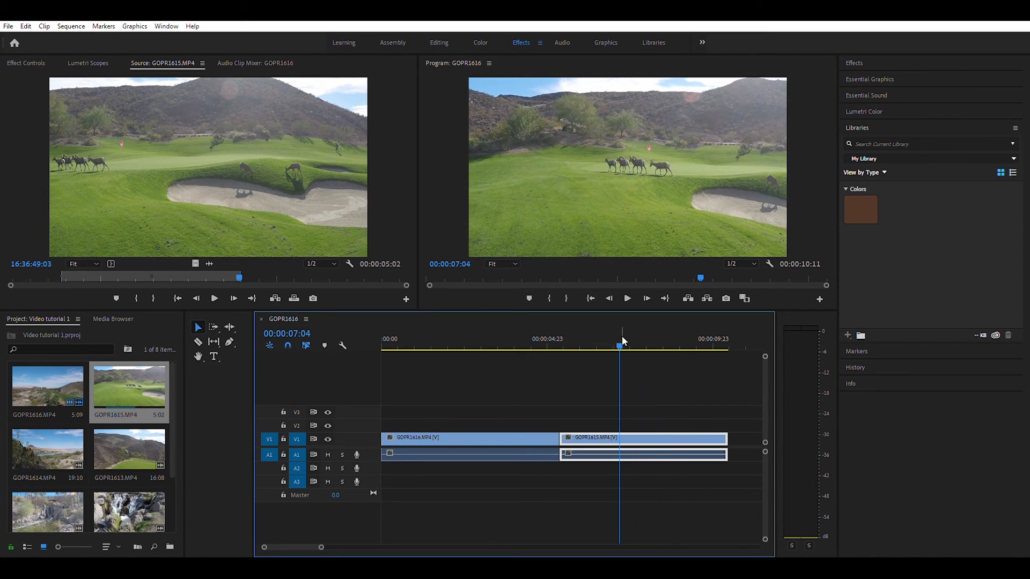
Open the sequence's GOPR1615.MP4 clip in the source monitor and shorten it by marking a new Out point at 16:36:46:05.
double_click(647, 435)
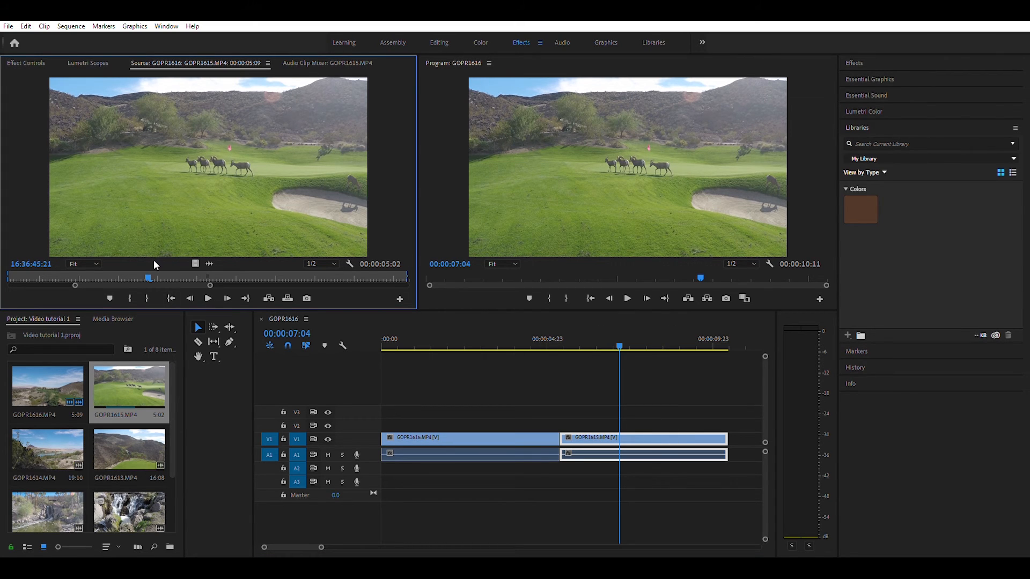
left_click_drag(149, 268, 204, 272)
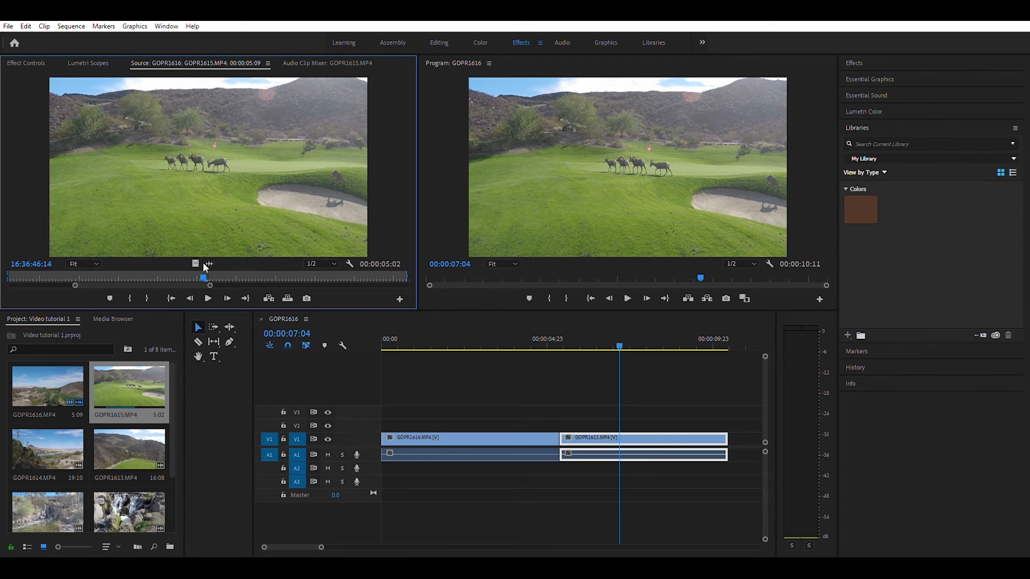
key("Left")
key("Left")
key("Left")
key("Left")
key("Left")
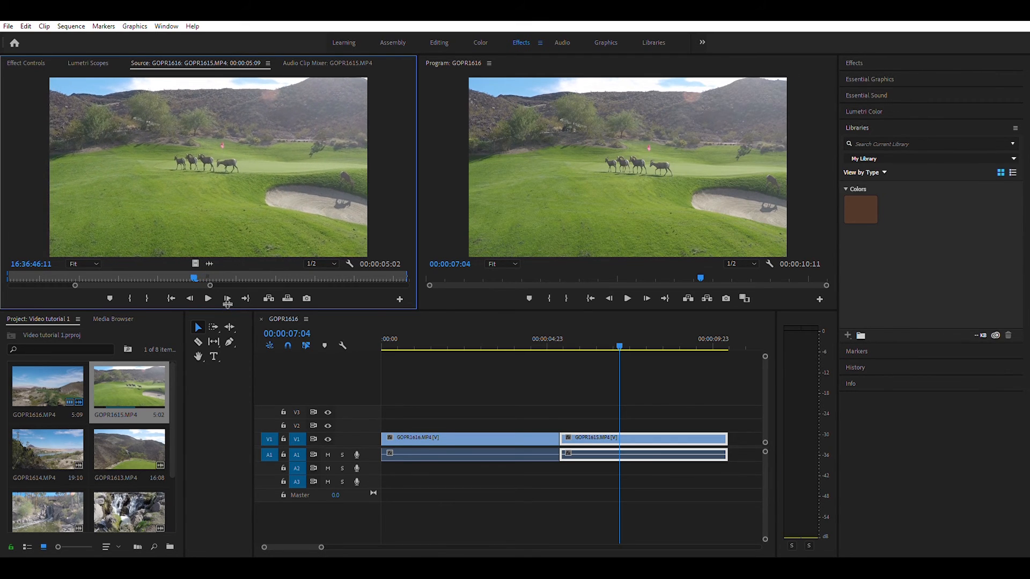
key("Left")
key("Left")
key("Left")
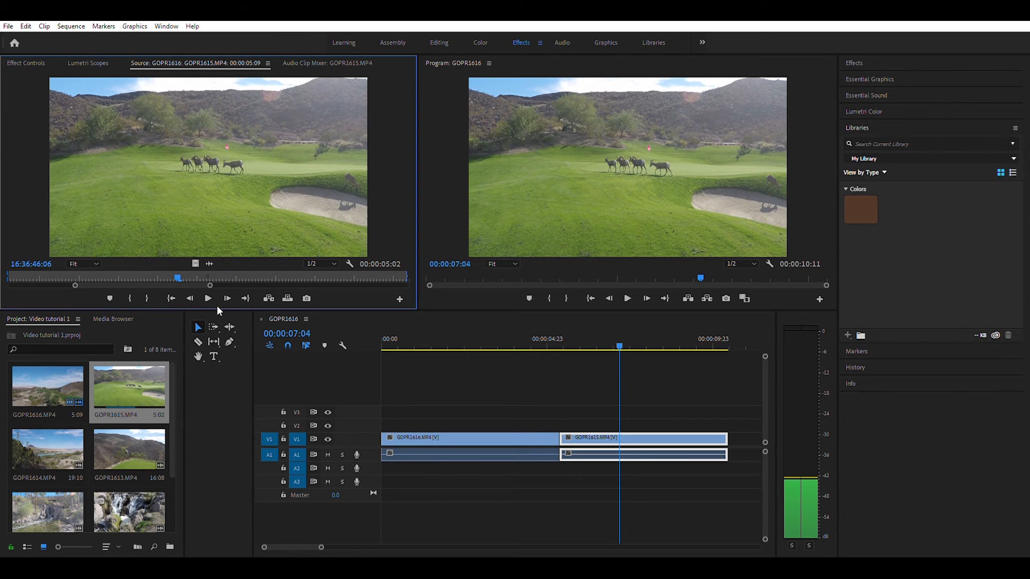
key("Left")
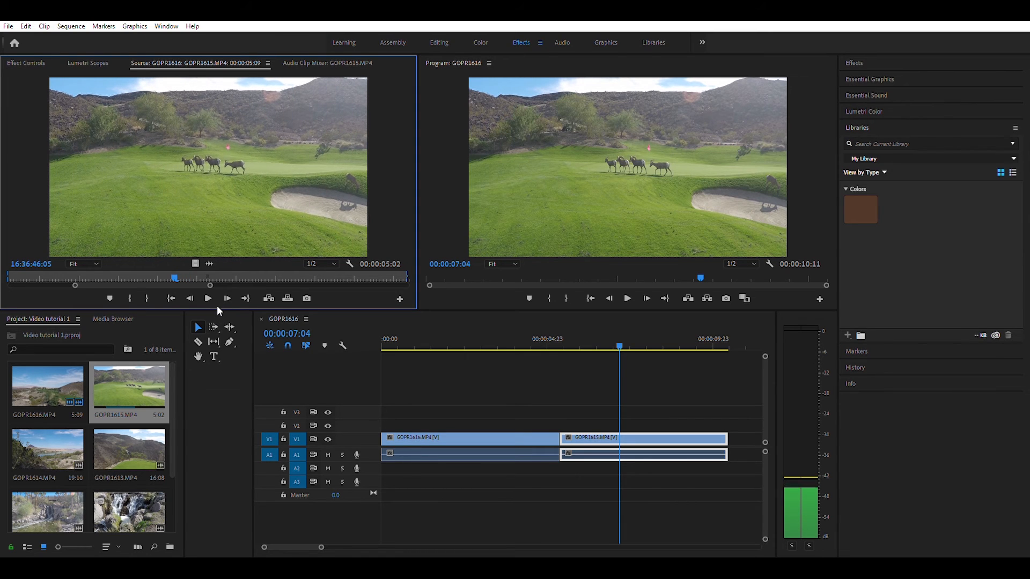
left_click(151, 288)
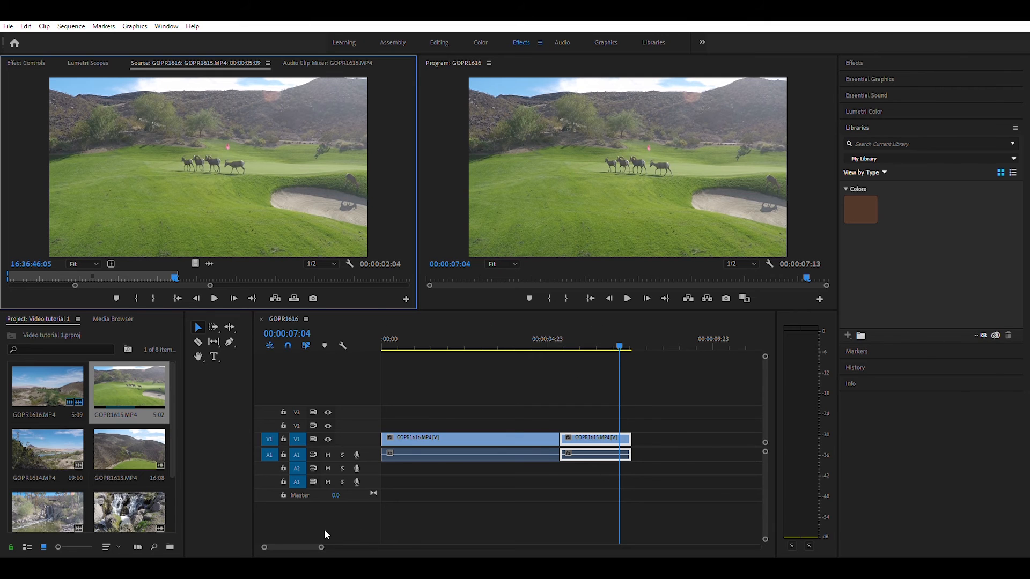
left_click_drag(322, 547, 367, 547)
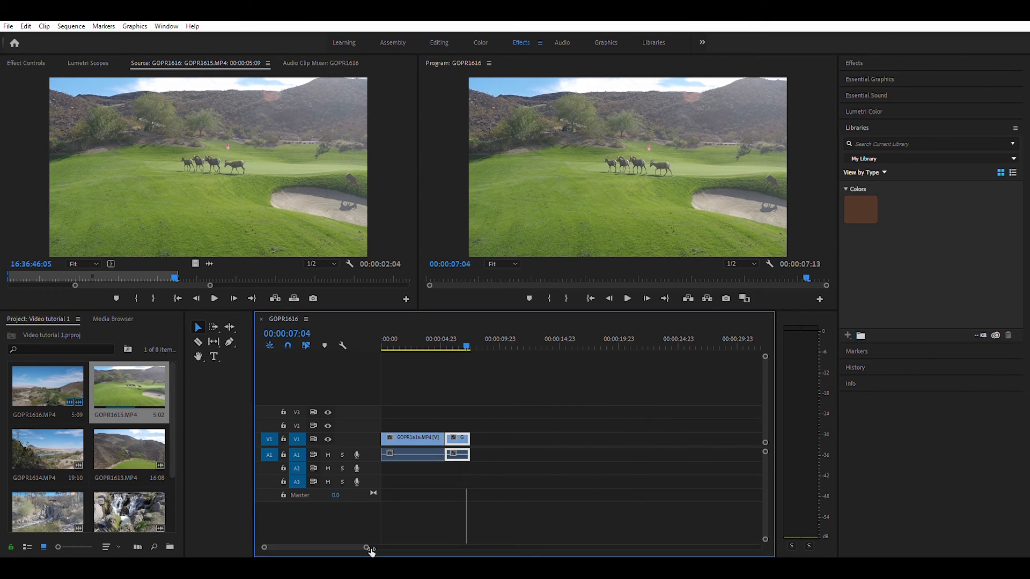
left_click(398, 382)
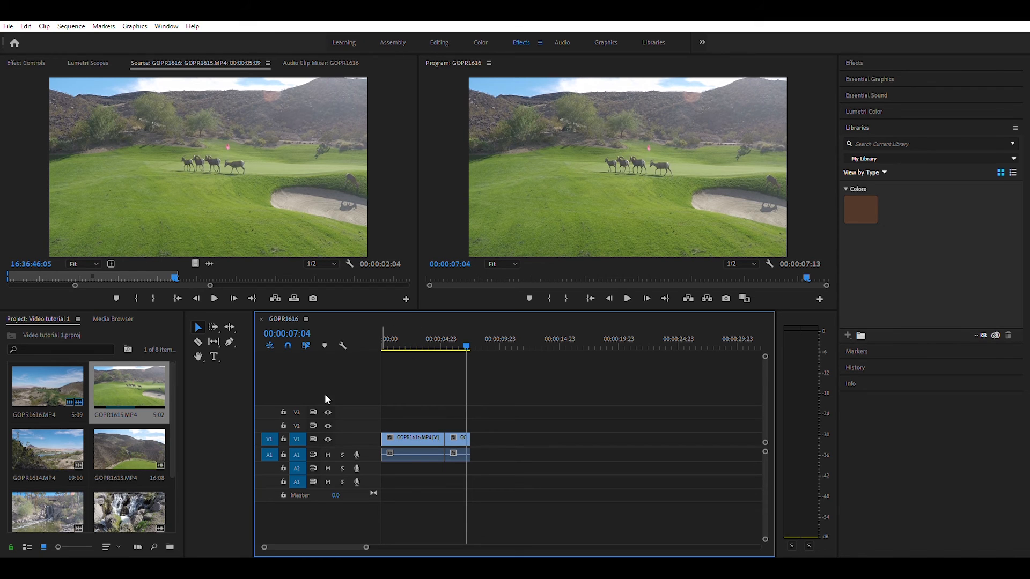